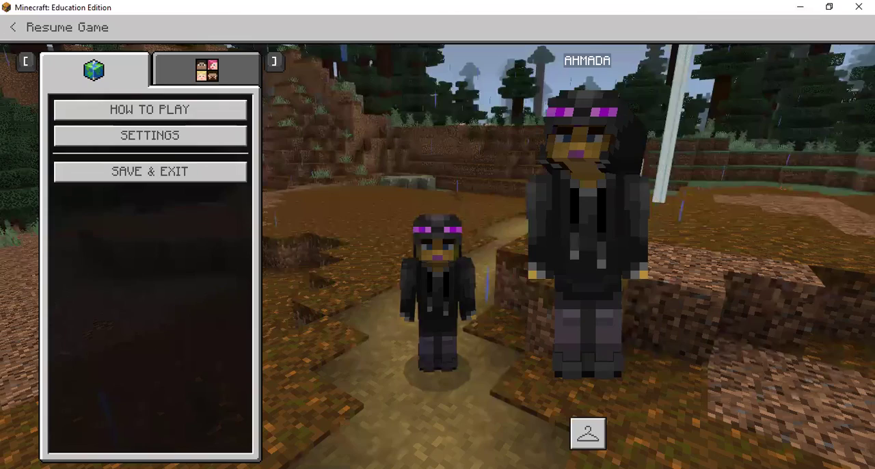
Close the pause menu to return to the world in third-person view
{"action": "key", "text": "Escape"}
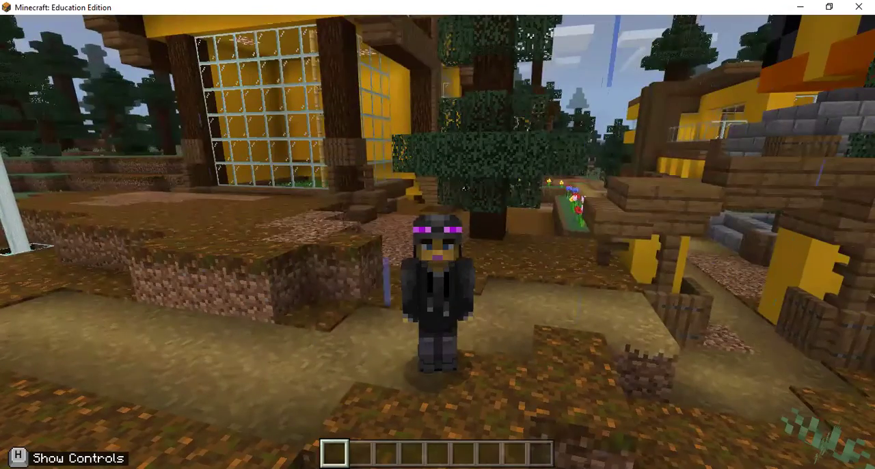
Switch to first-person view and walk down the street to the fountain
{"action": "key", "text": "F5"}
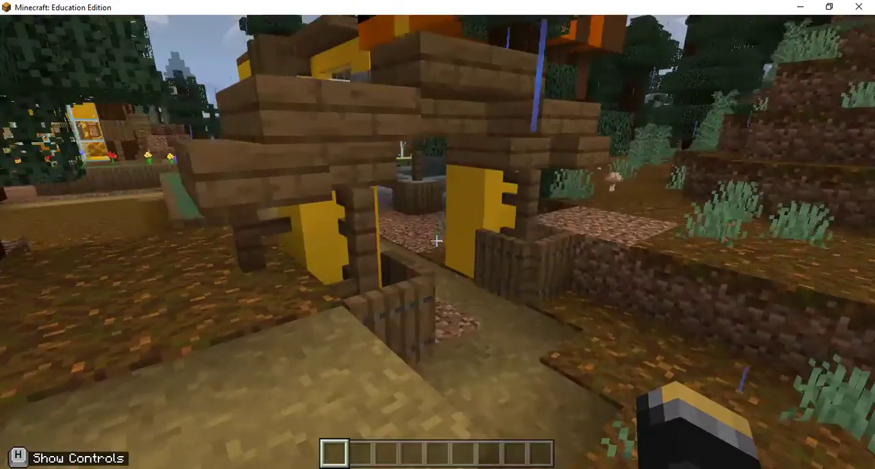
{"action": "key", "text": "w"}
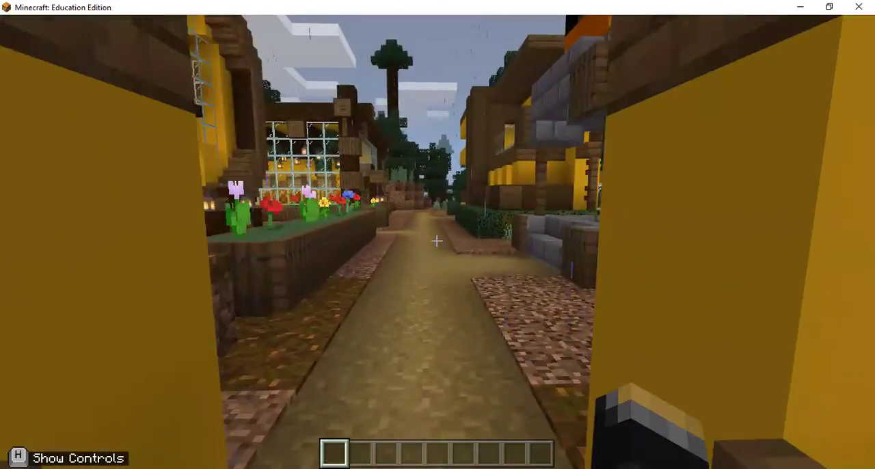
{"action": "key", "text": "w"}
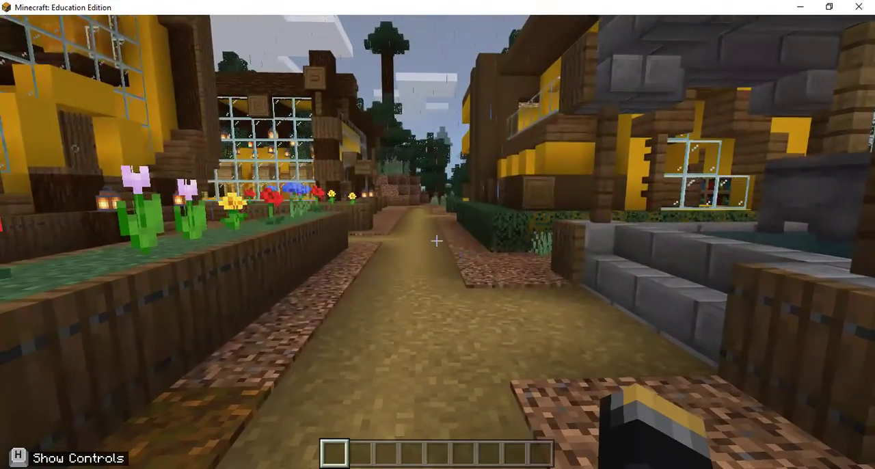
{"action": "left_click_drag", "start_coordinate": [437, 241], "coordinate": [437, 241]}
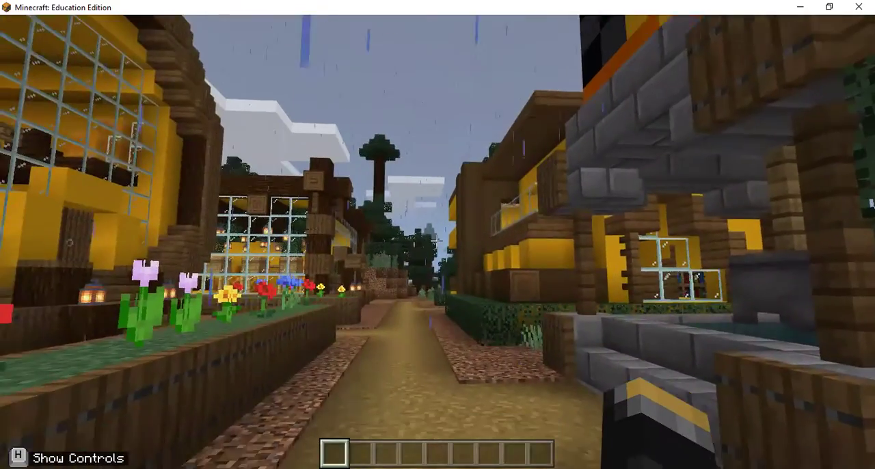
{"action": "key", "text": "w"}
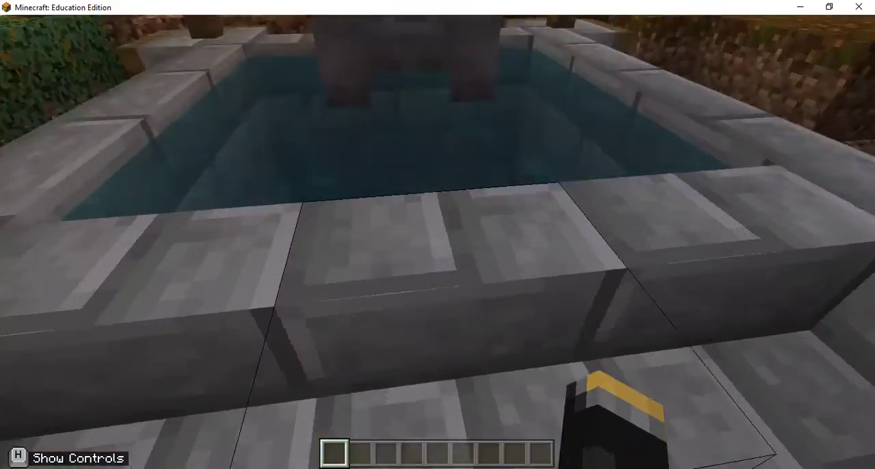
{"action": "key", "text": "w"}
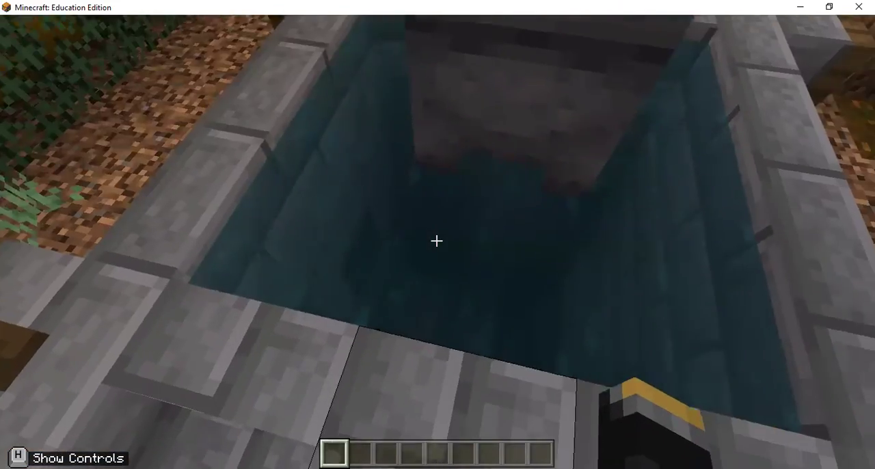
{"action": "key", "text": "a"}
Fly up and around the glass-fronted yellow bee house, ending against the wooden wall
{"action": "key", "text": "w"}
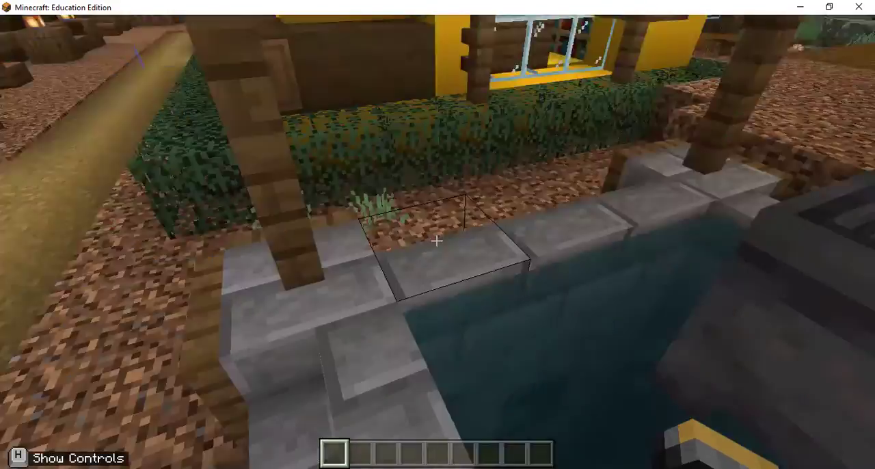
{"action": "key", "text": "w"}
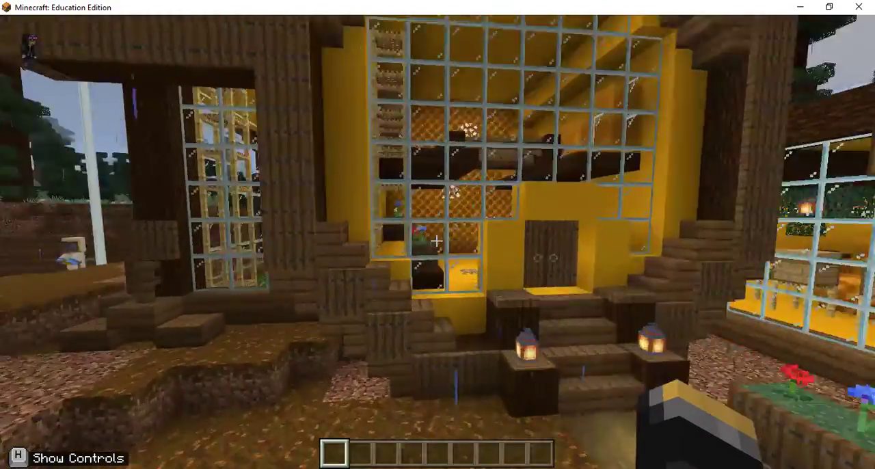
{"action": "key", "text": "w"}
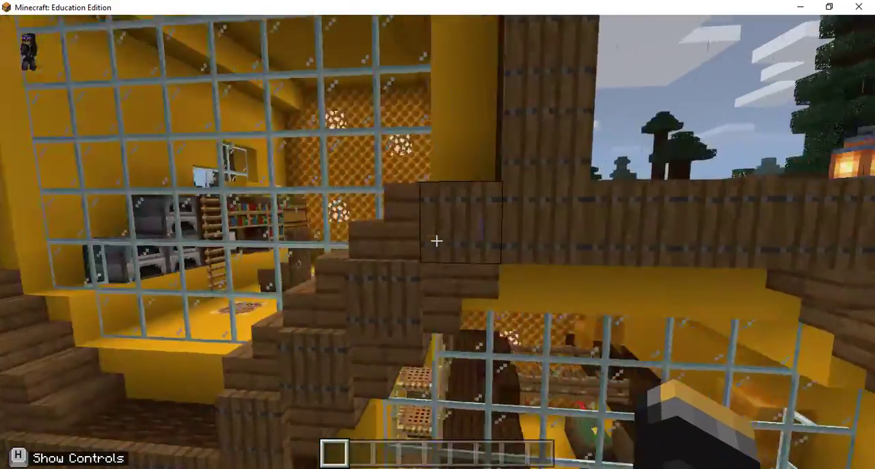
{"action": "key", "text": "w"}
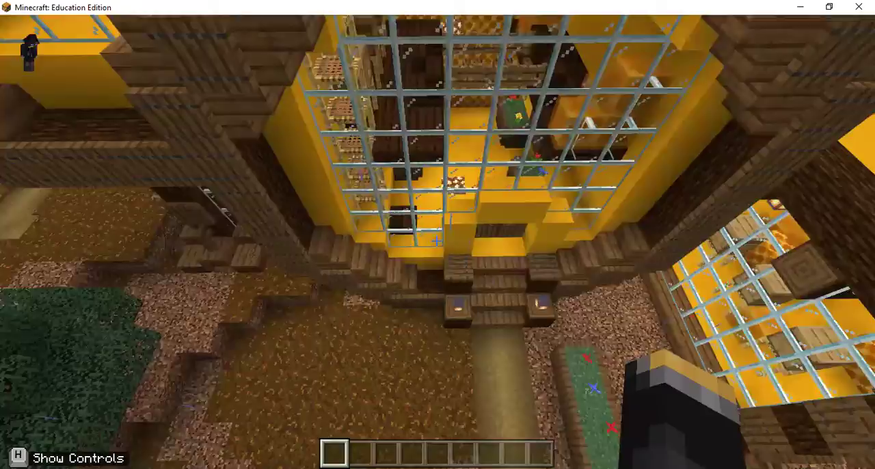
{"action": "key", "text": "w"}
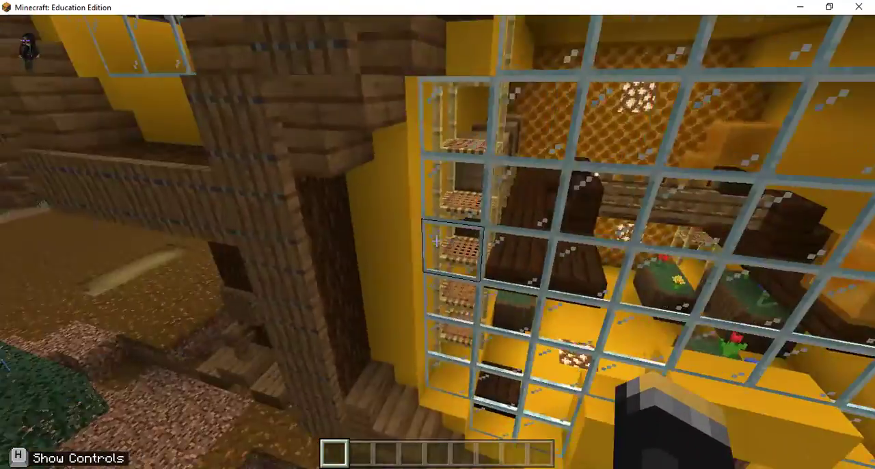
{"action": "key", "text": "w"}
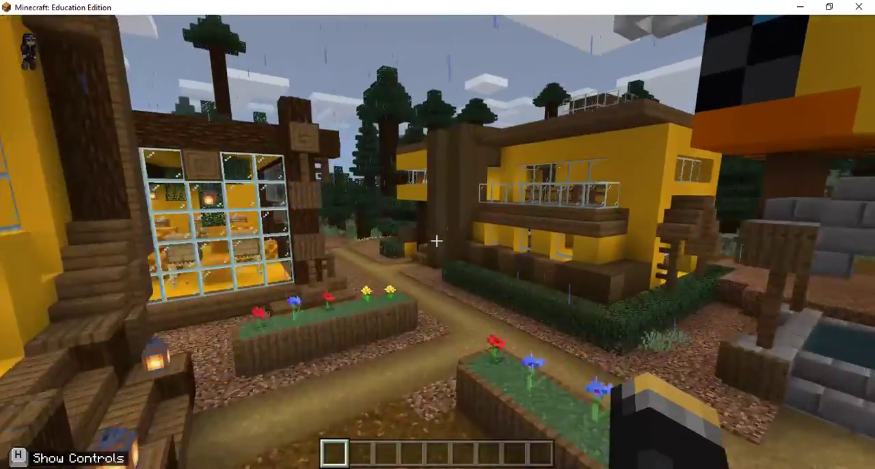
Enter the honeycomb room through the wooden double door, then walk back outside
{"action": "key", "text": "w"}
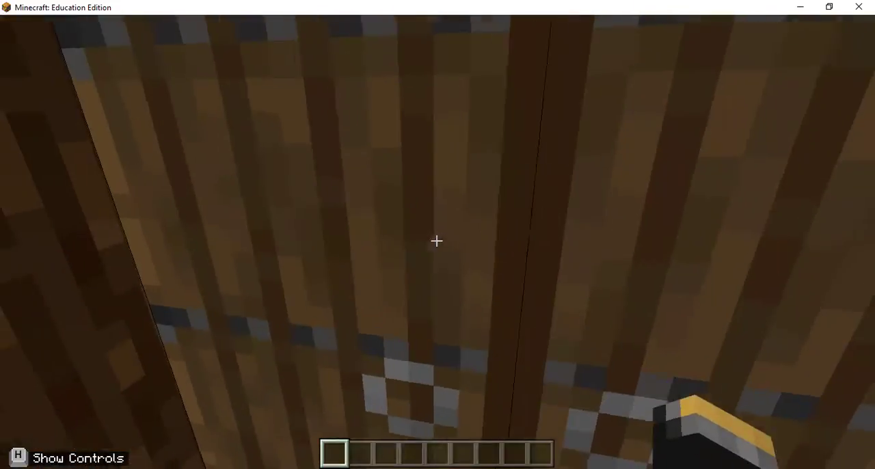
{"action": "key", "text": "w"}
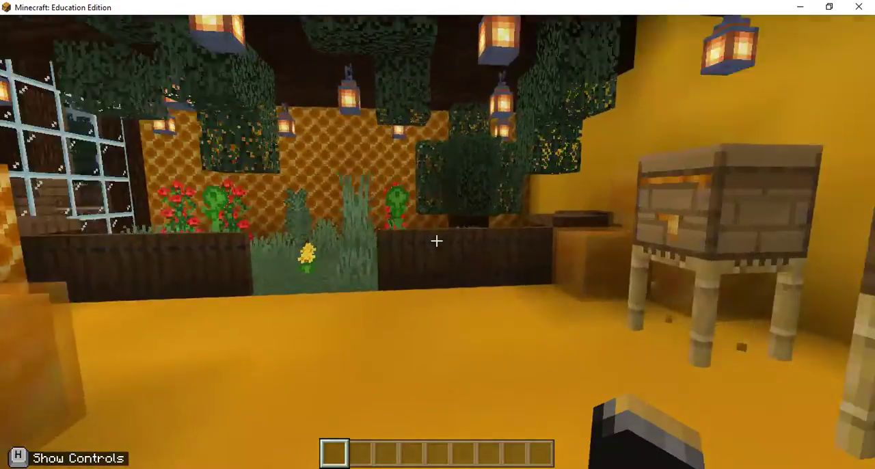
{"action": "key", "text": "w"}
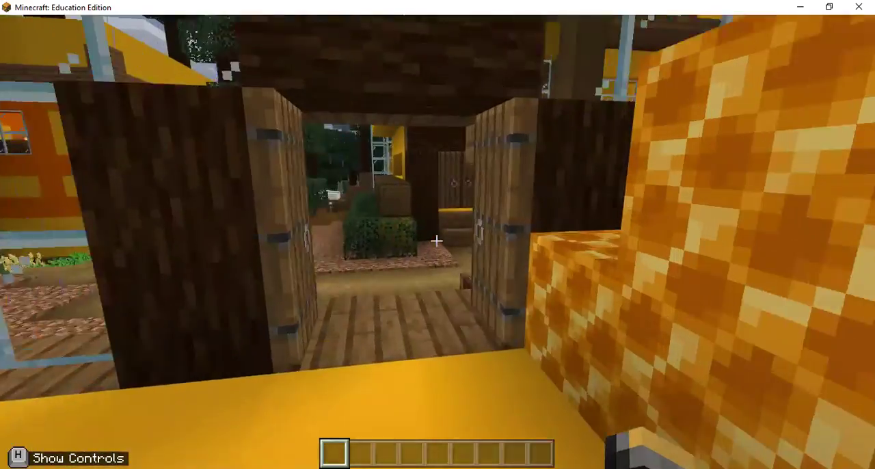
{"action": "key", "text": "w"}
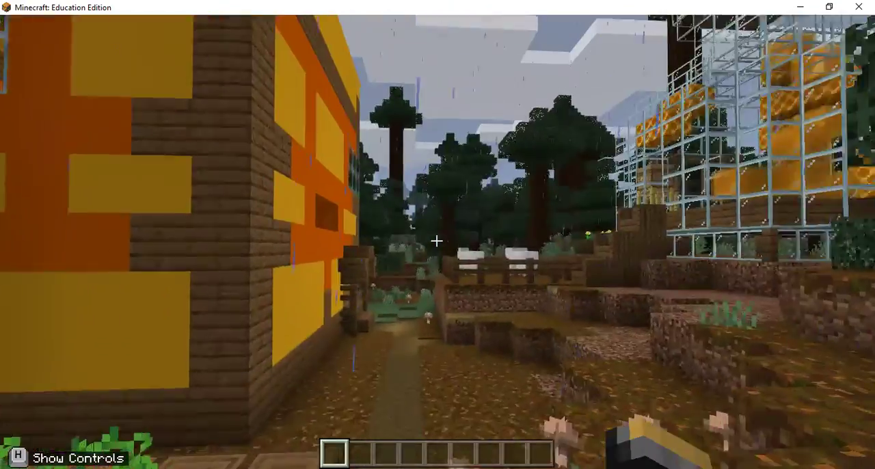
Climb the stairs into the glass greenhouse to see its beehives, then head toward the farm
{"action": "key", "text": "w"}
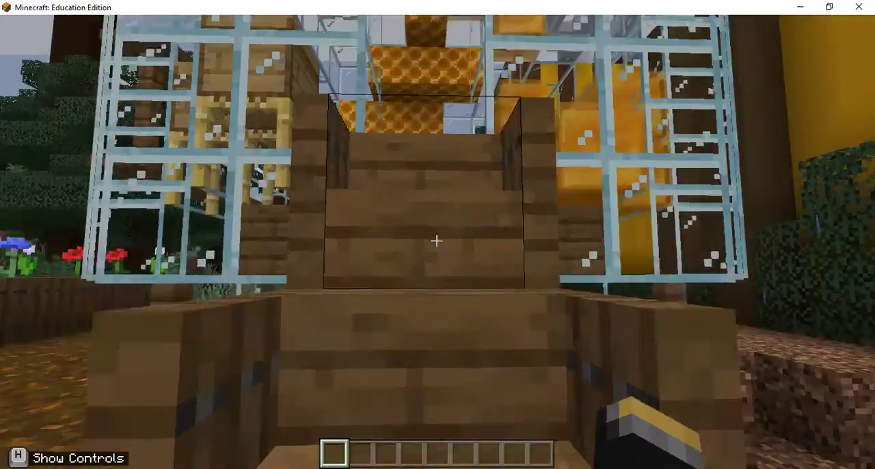
{"action": "key", "text": "w"}
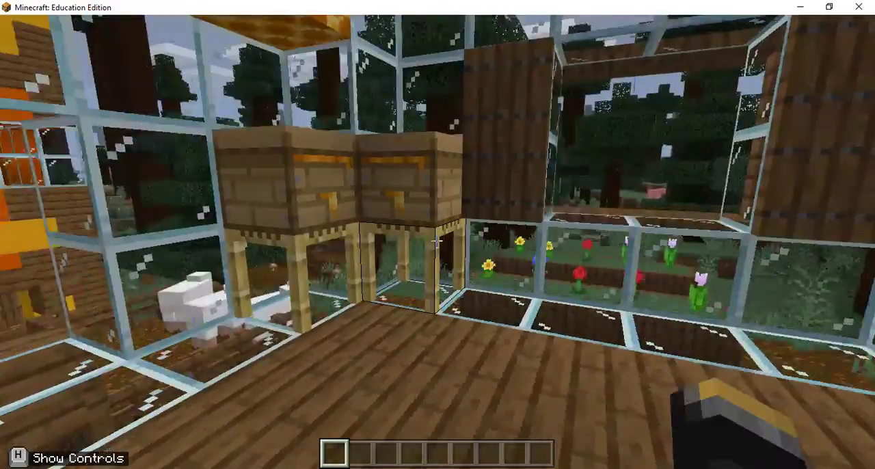
{"action": "key", "text": "w"}
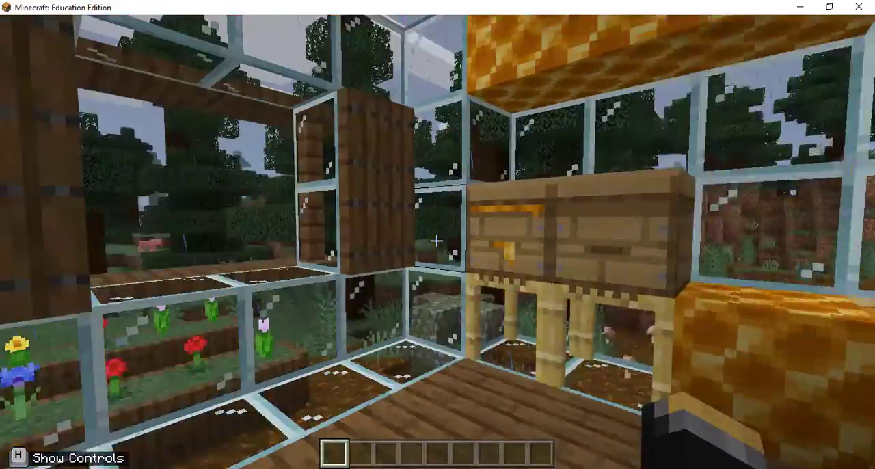
{"action": "key", "text": "w"}
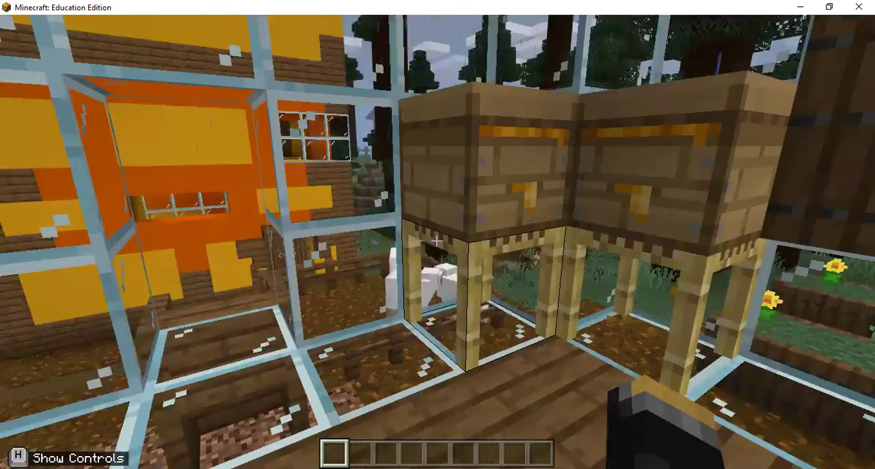
{"action": "key", "text": "w"}
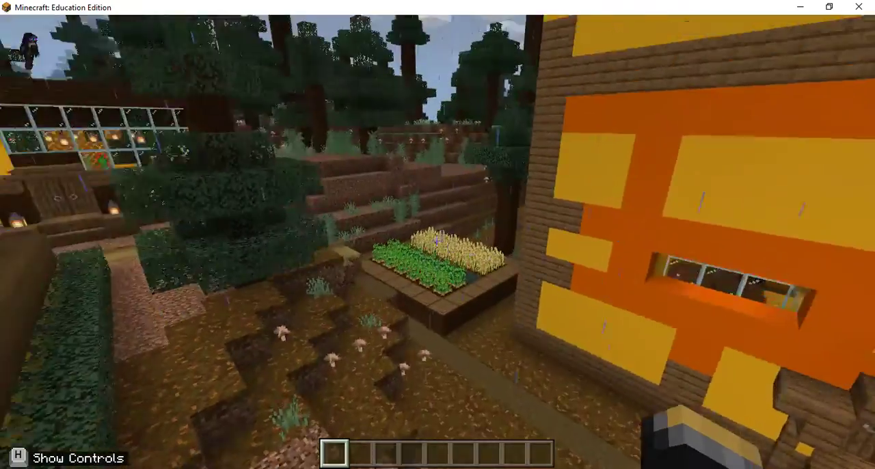
Fly over the yellow houses and along the path, looking down at the beehive house and farm
{"action": "key", "text": "w"}
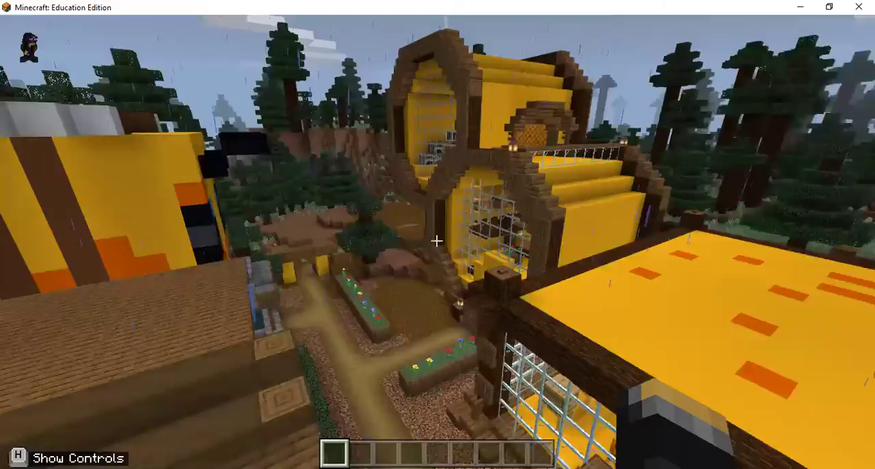
{"action": "key", "text": "w"}
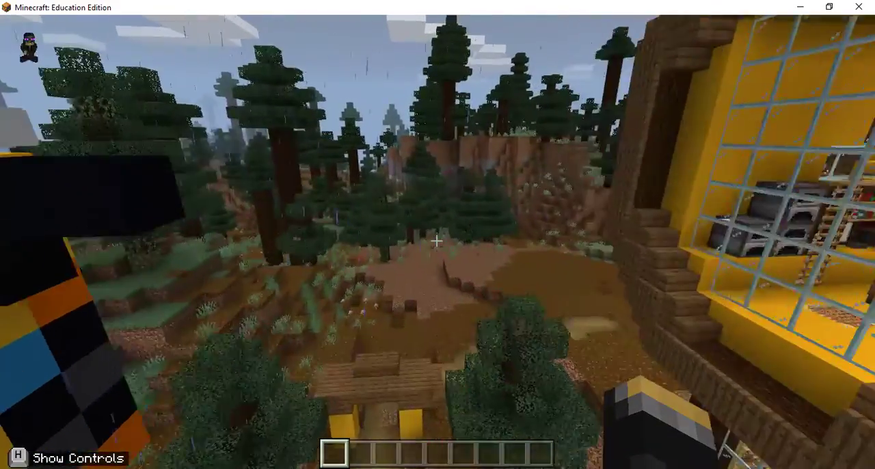
{"action": "key", "text": "w"}
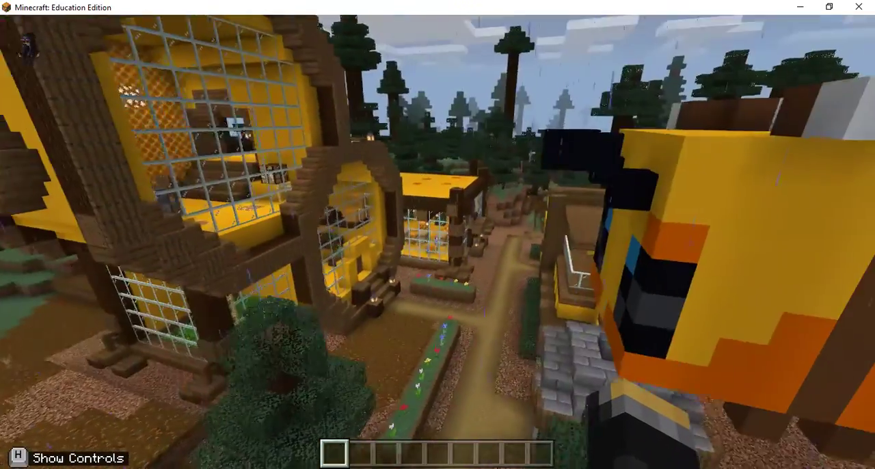
{"action": "key", "text": "w"}
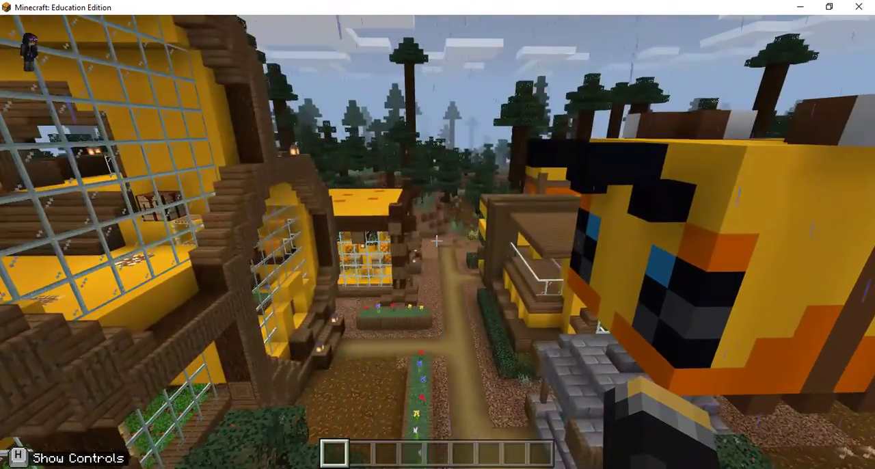
{"action": "key", "text": "w"}
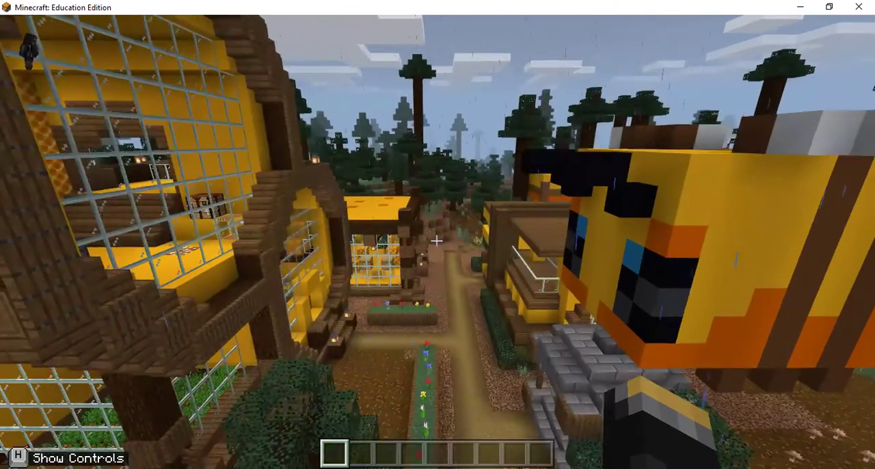
{"action": "key", "text": "w"}
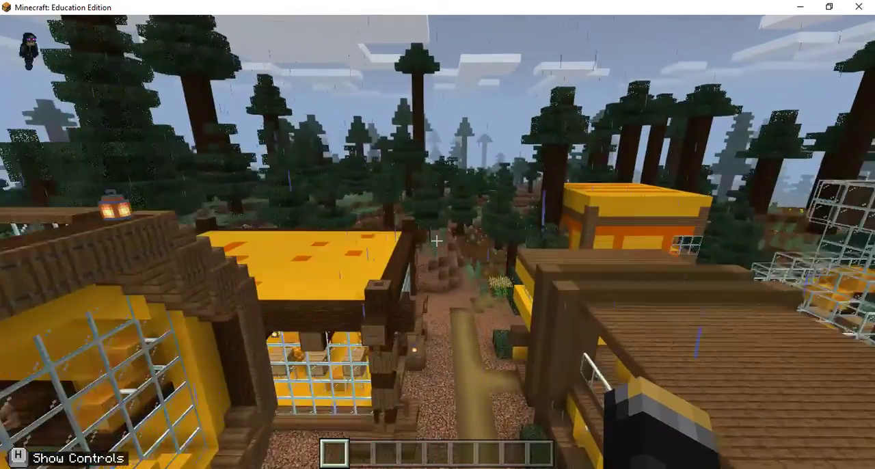
{"action": "key", "text": "w"}
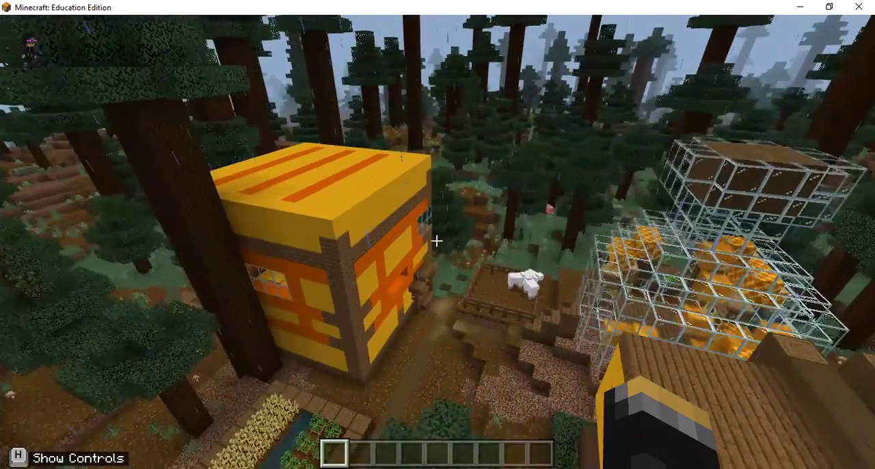
Fly over the giant bee statue and descend along the path between the houses
{"action": "key", "text": "w"}
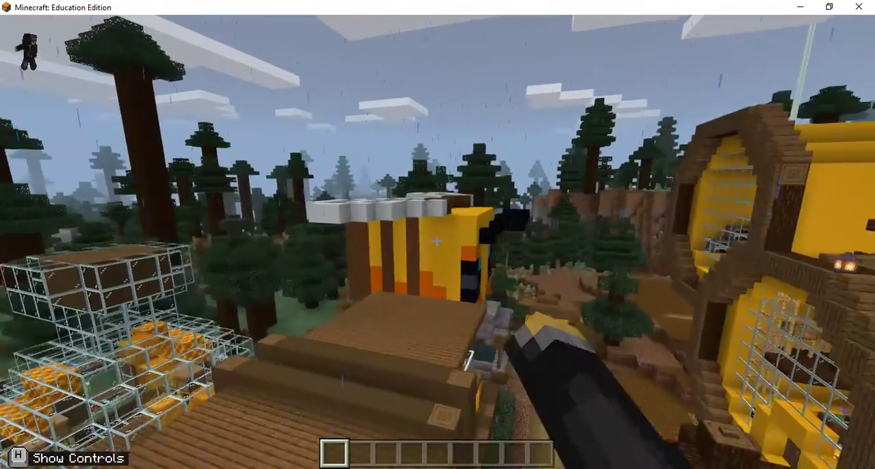
{"action": "key", "text": "w"}
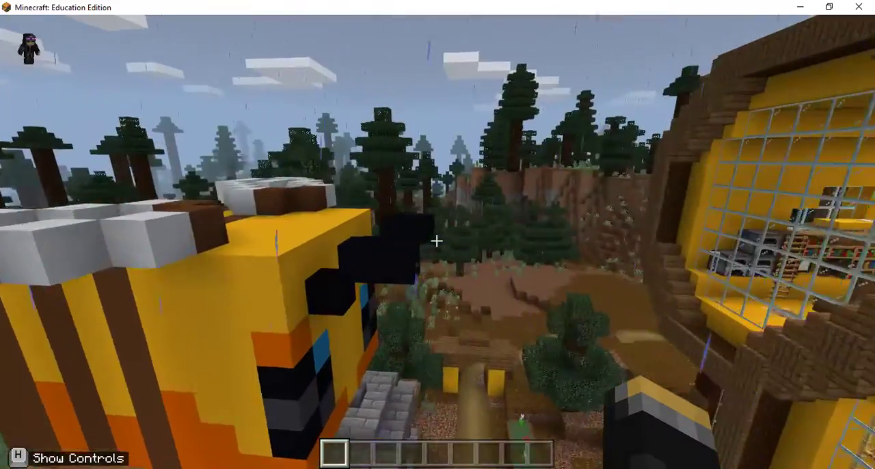
{"action": "key", "text": "w"}
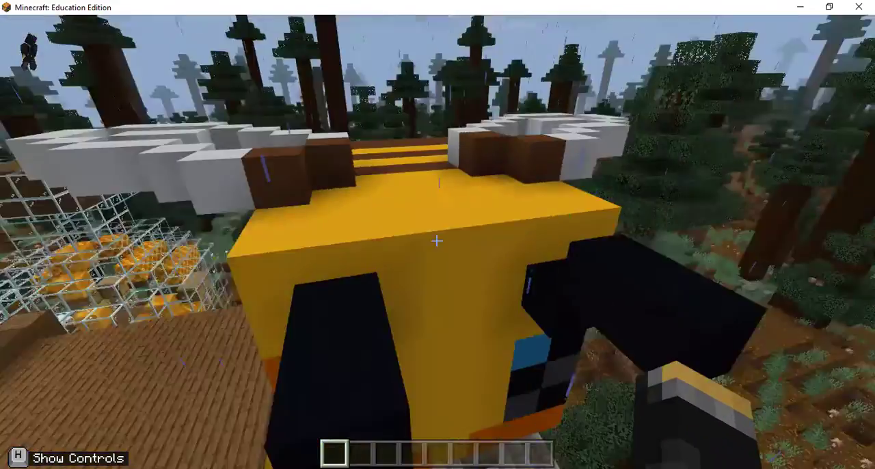
{"action": "key", "text": "w"}
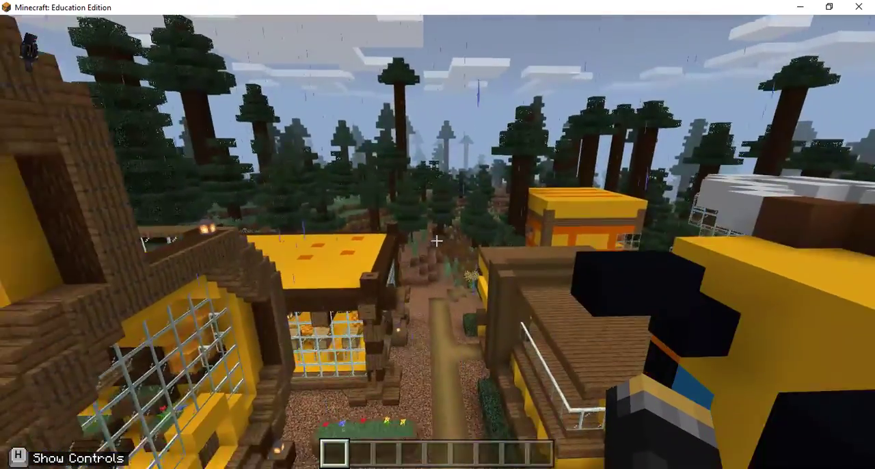
{"action": "key", "text": "w"}
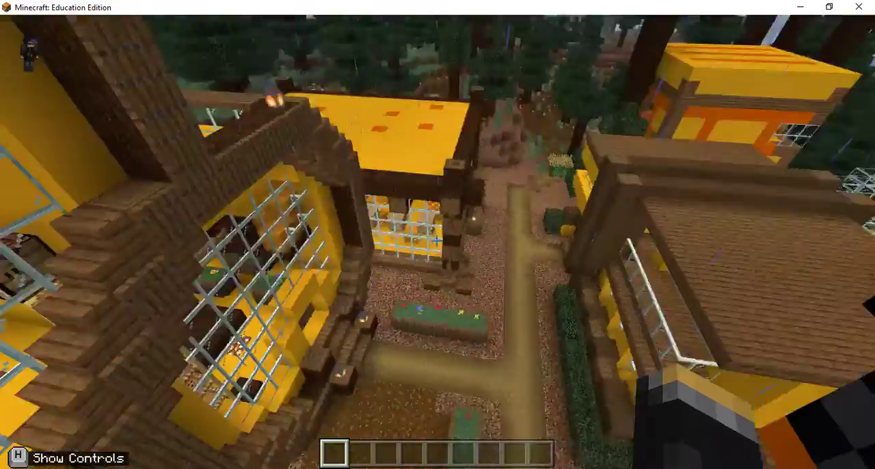
{"action": "key", "text": "w"}
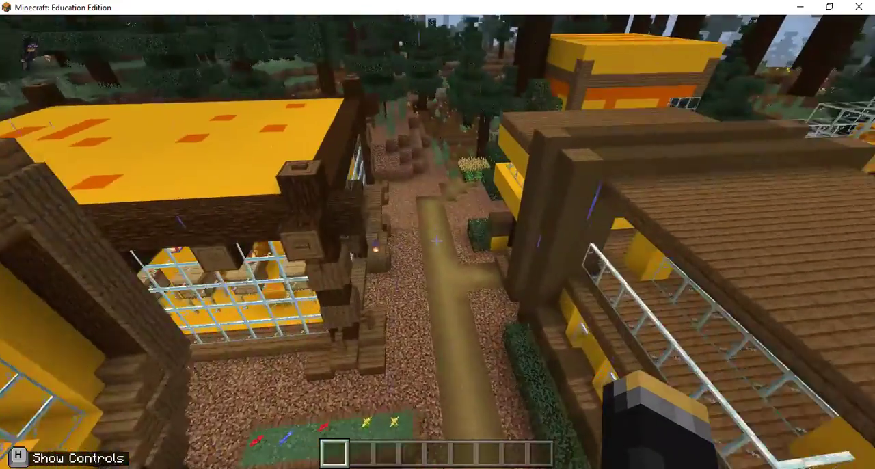
{"action": "key", "text": "w"}
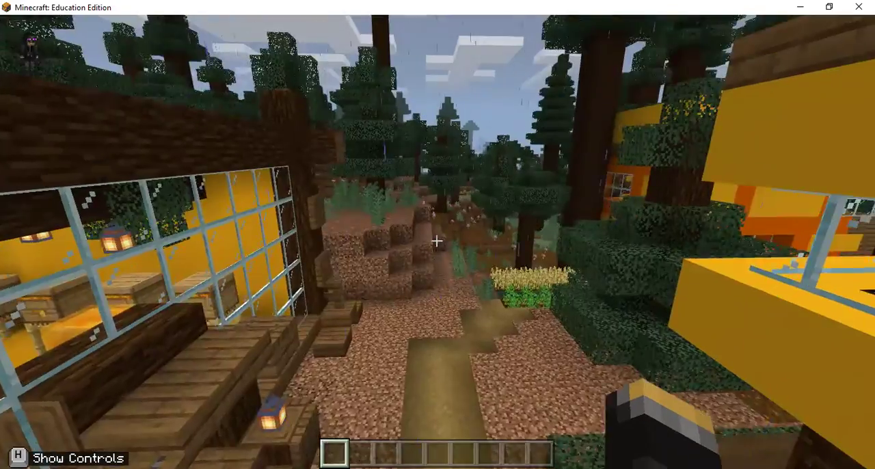
Rise above the path and sweep over the yellow rooftops toward the glass tower and sheep pen
{"action": "key", "text": "space"}
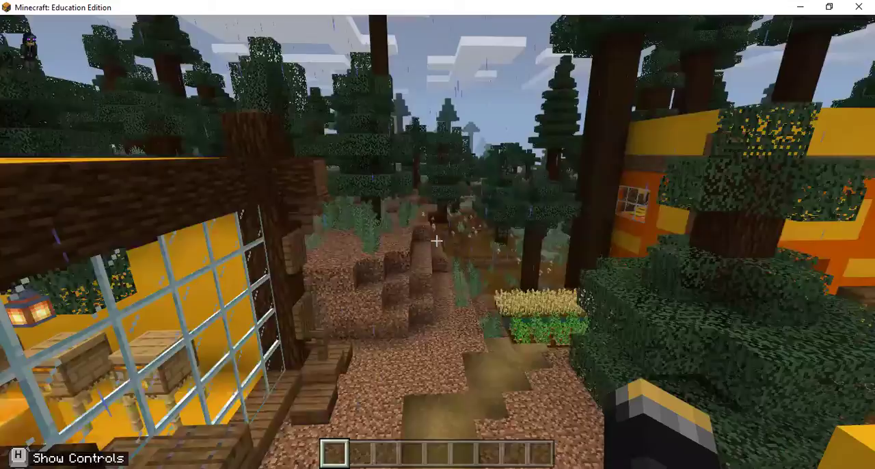
{"action": "key", "text": "w"}
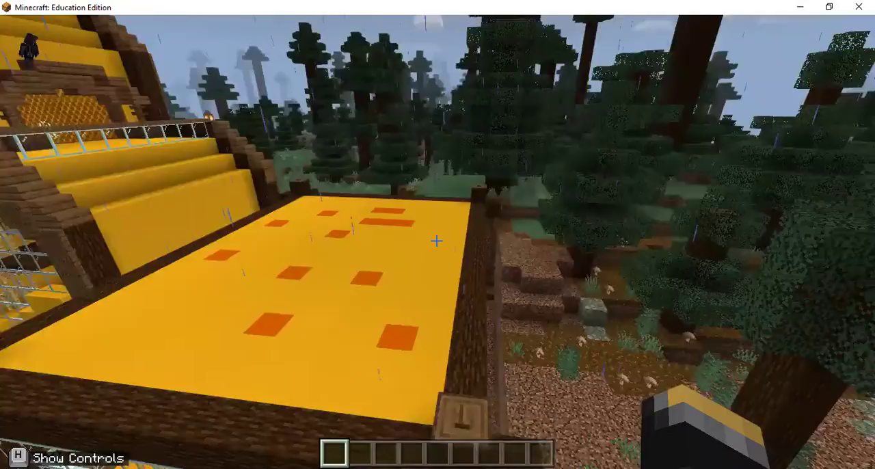
{"action": "key", "text": "w"}
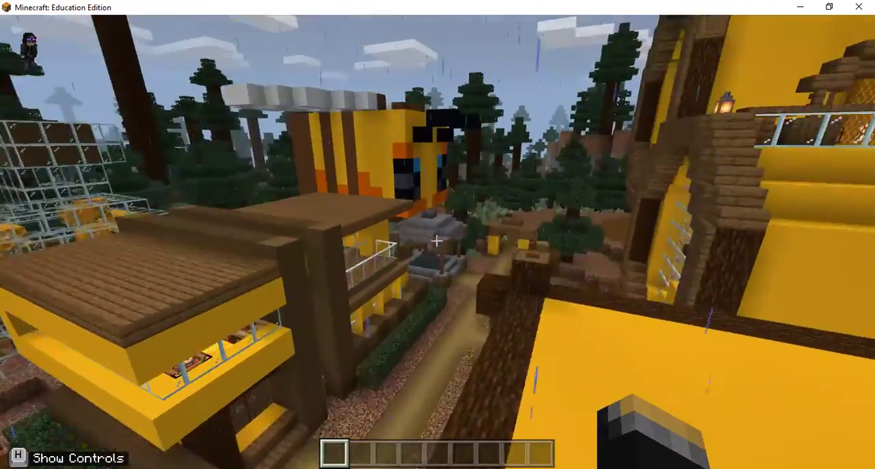
{"action": "key", "text": "w"}
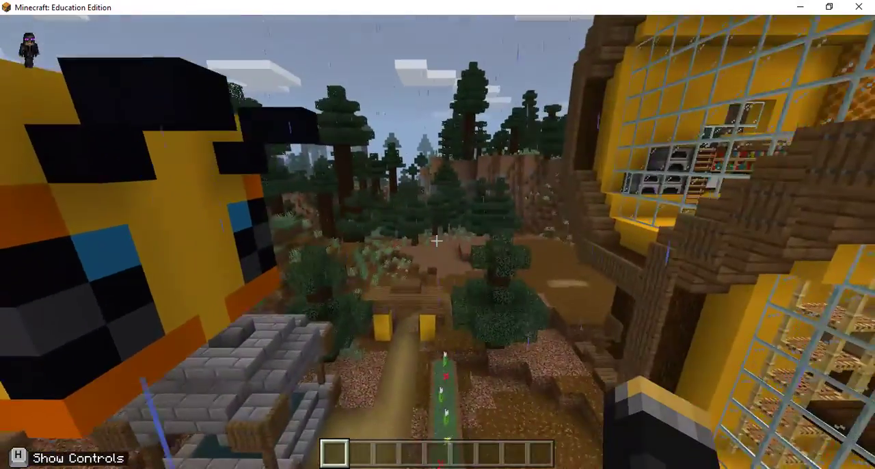
{"action": "key", "text": "w"}
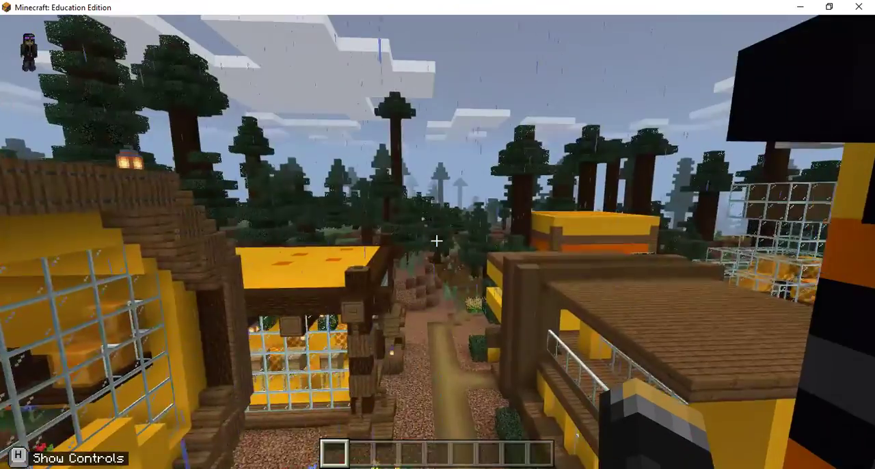
{"action": "key", "text": "w"}
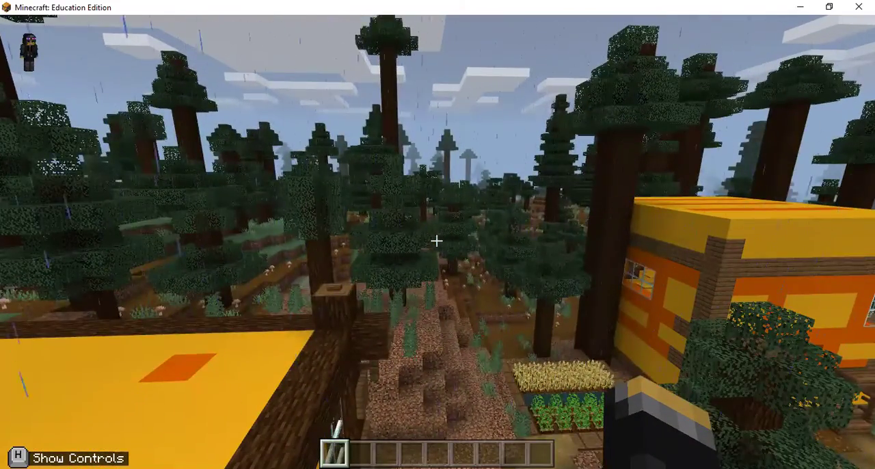
{"action": "key", "text": "w"}
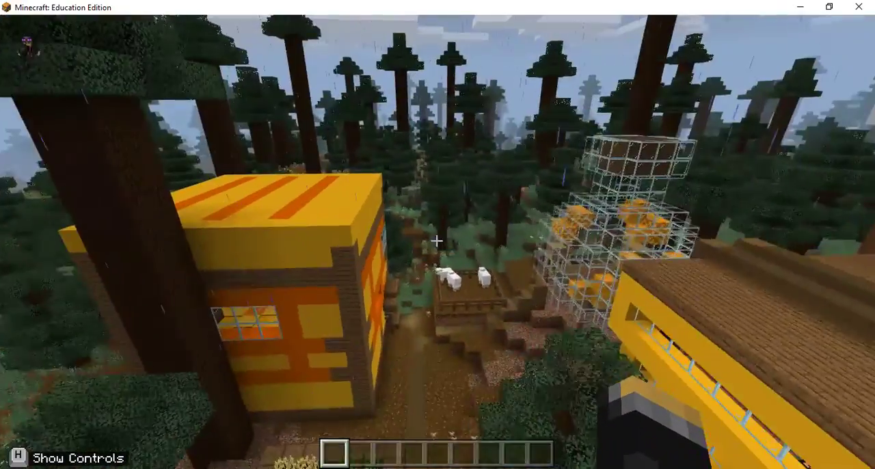
Circle the yellow-roofed buildings and settle above the path facing the bee statue
{"action": "key", "text": "w"}
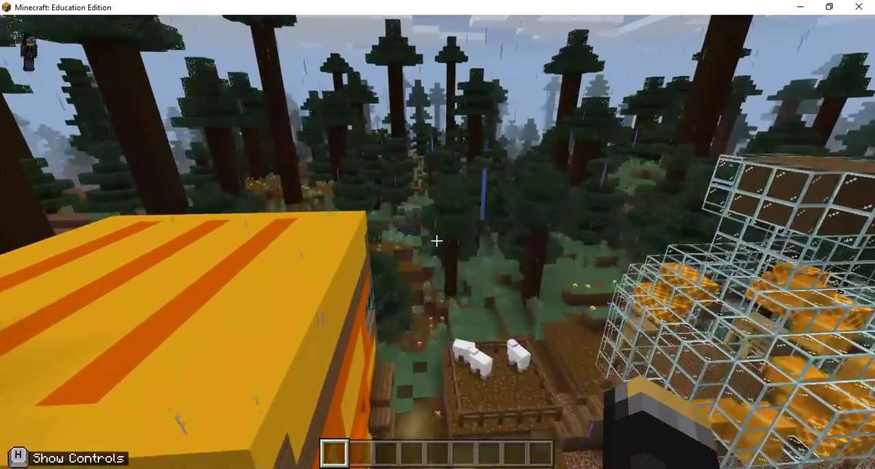
{"action": "key", "text": "w"}
{"action": "key", "text": "w"}
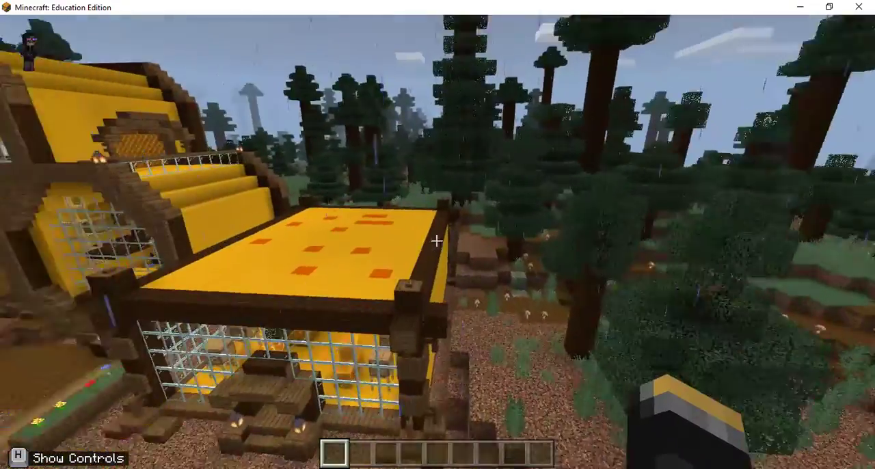
{"action": "key", "text": "w"}
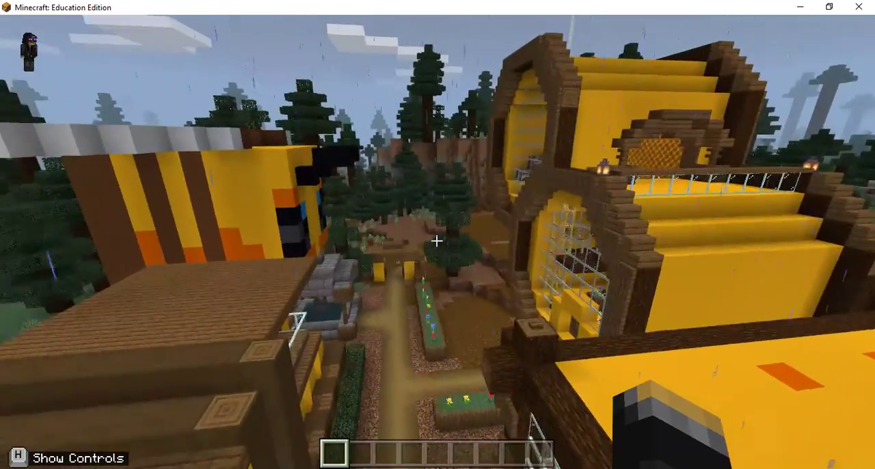
{"action": "key", "text": "w"}
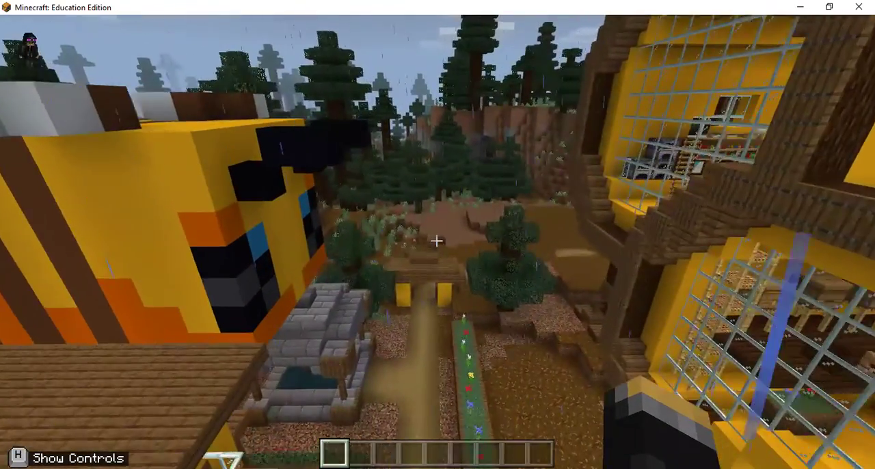
{"action": "key", "text": "w"}
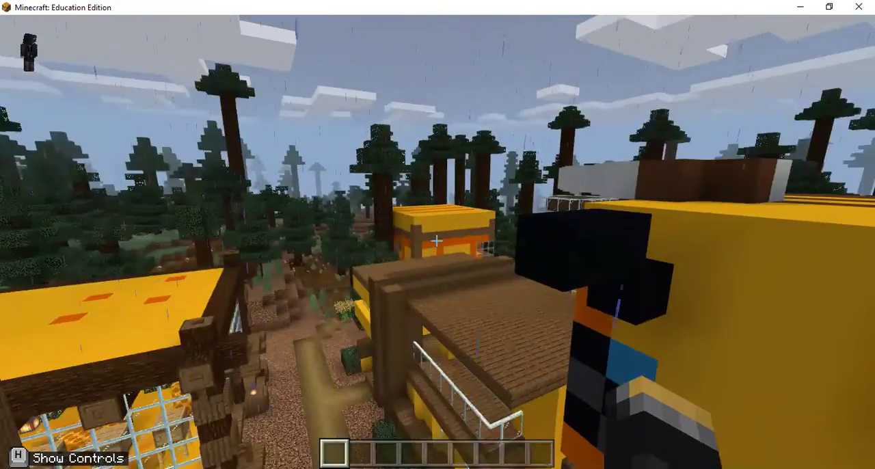
{"action": "key", "text": "w"}
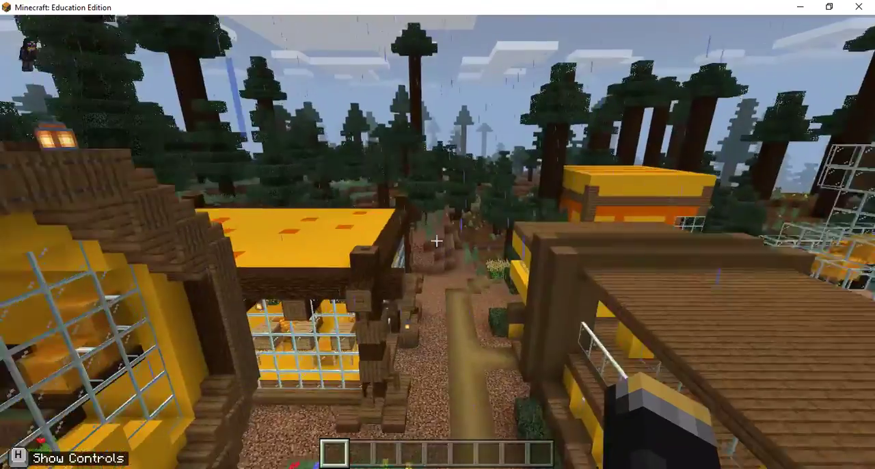
{"action": "key", "text": "w"}
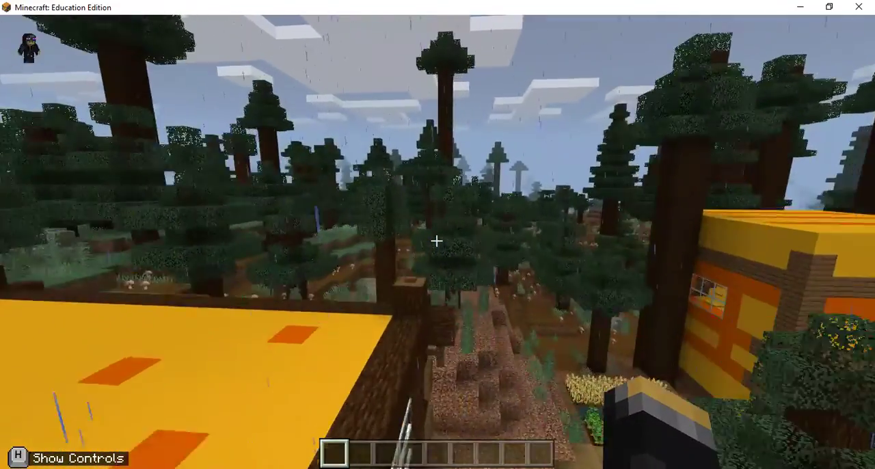
{"action": "key", "text": "w"}
{"action": "key", "text": "w"}
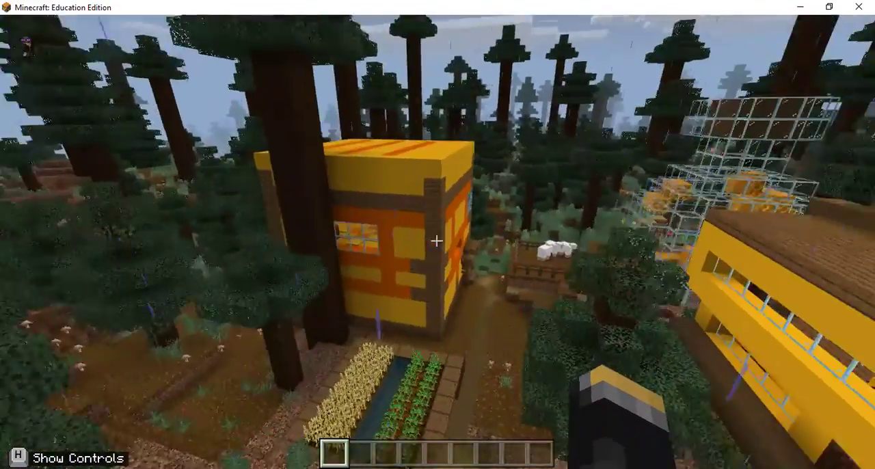
{"action": "left_click_drag", "start_coordinate": [438, 241], "coordinate": [438, 241]}
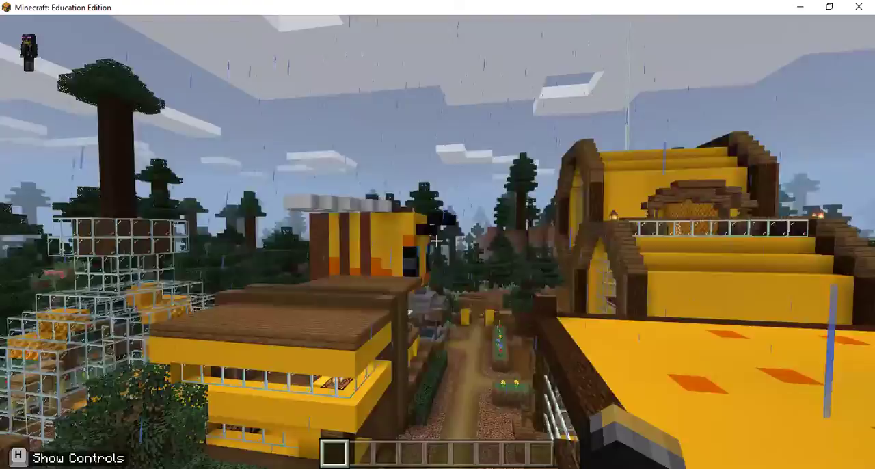
Land on the path and walk past the flower beds and fountain to the greenhouse
{"action": "key", "text": "w"}
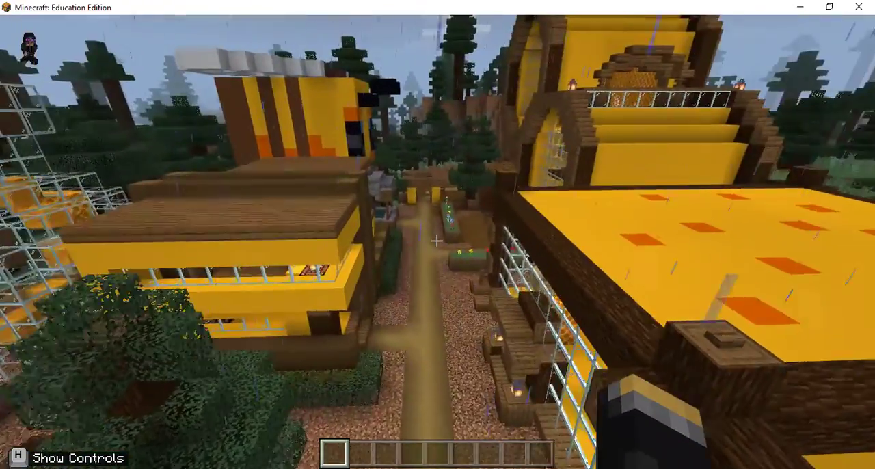
{"action": "key", "text": "w"}
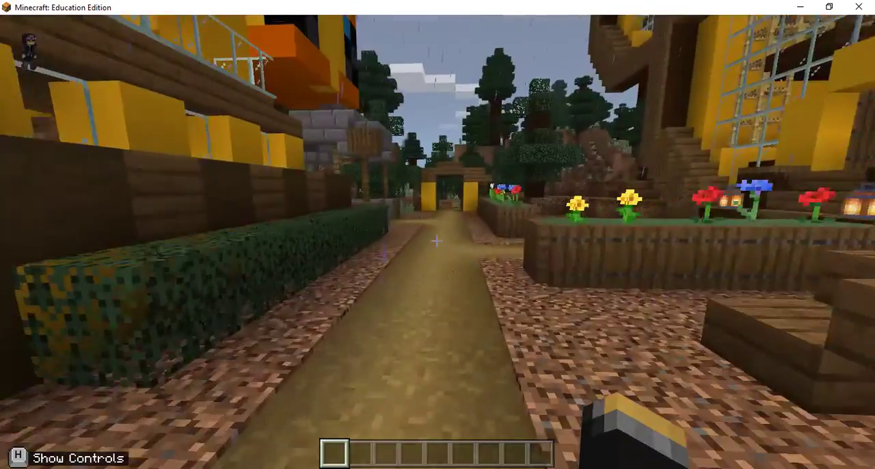
{"action": "key", "text": "w"}
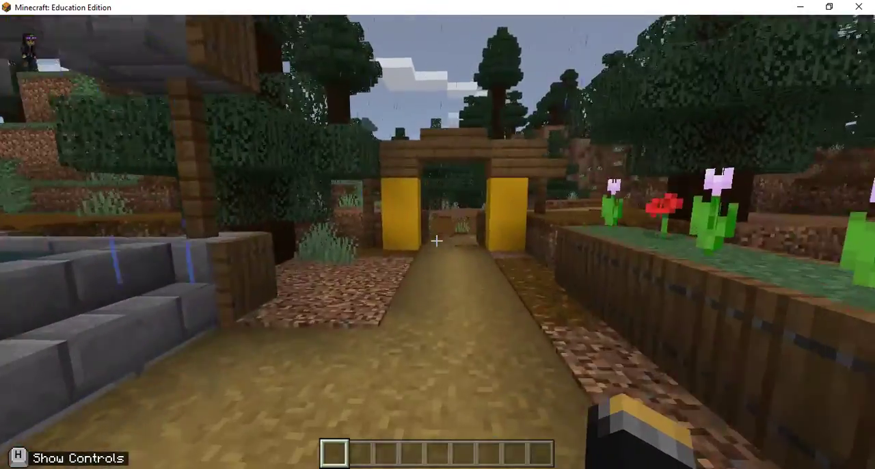
{"action": "key", "text": "w"}
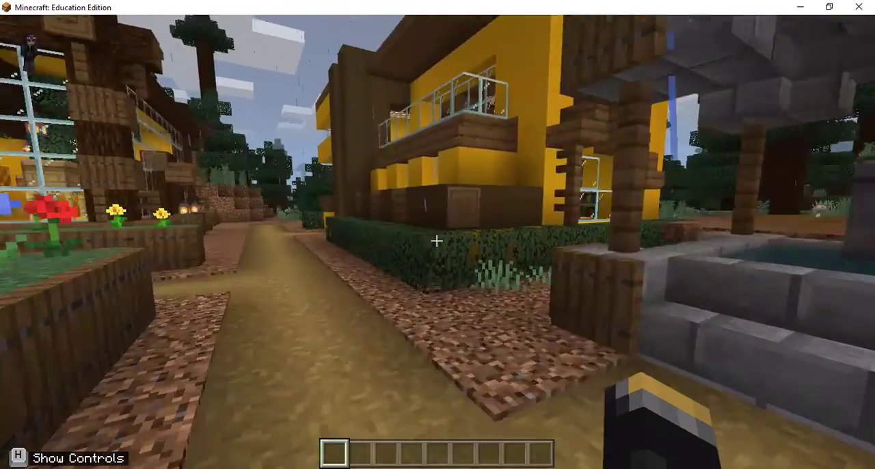
{"action": "key", "text": "w"}
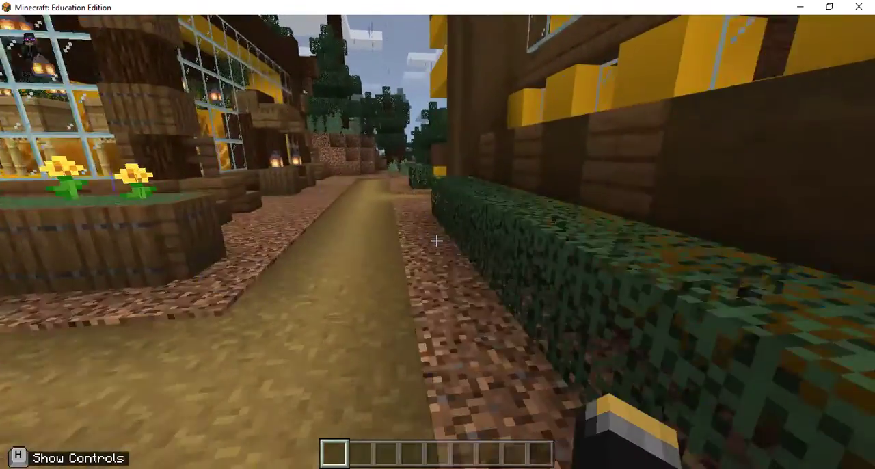
{"action": "key", "text": "w"}
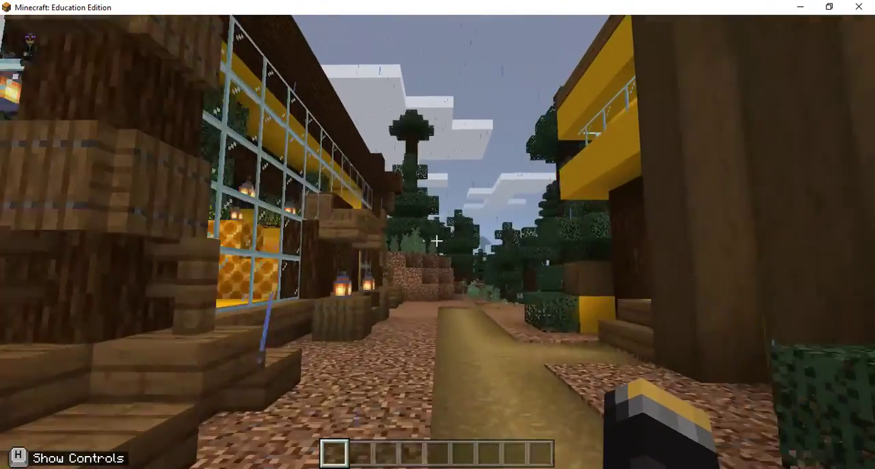
{"action": "key", "text": "w"}
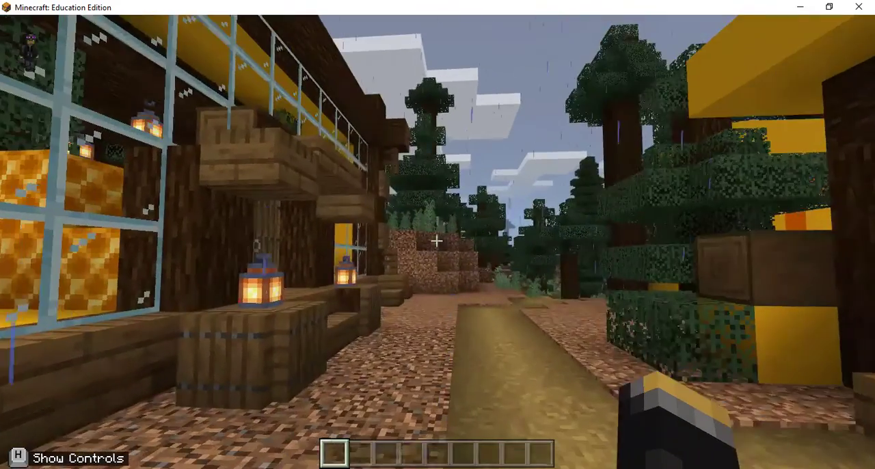
Open the wooden double doors between the lanterns and walk into the honeycomb room
{"action": "key", "text": "w"}
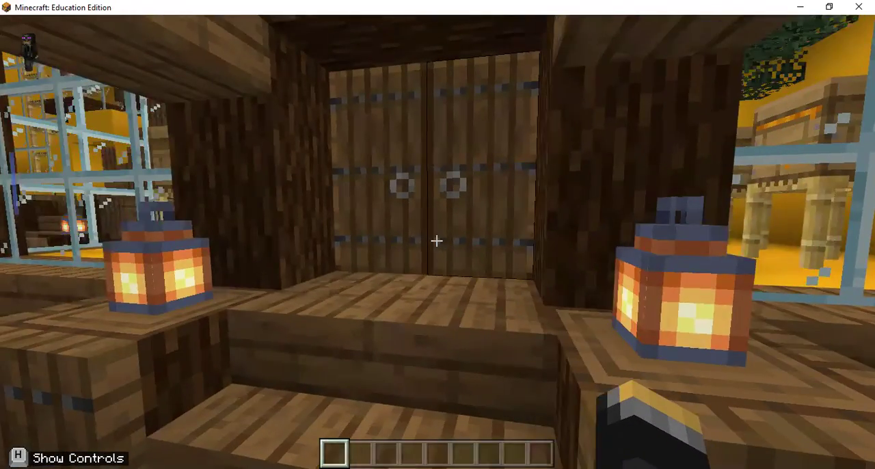
{"action": "key", "text": "w"}
{"action": "right_click", "coordinate": [437, 241]}
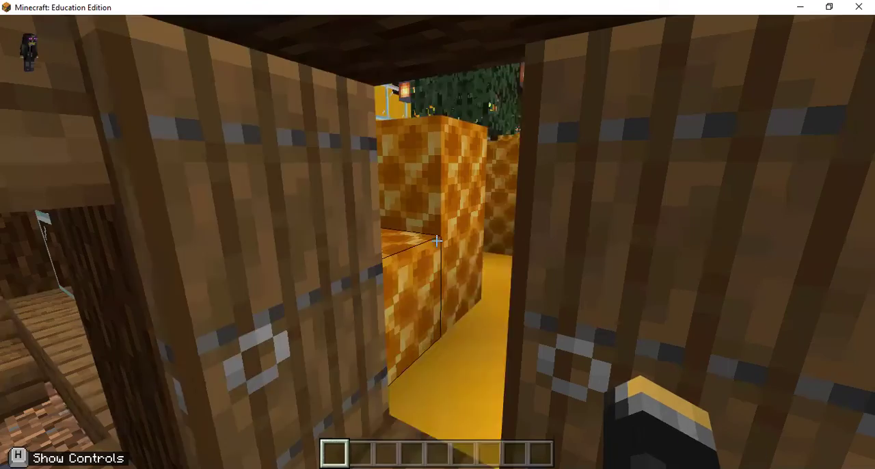
{"action": "right_click", "coordinate": [436, 240]}
{"action": "key", "text": "w"}
{"action": "key", "text": "w"}
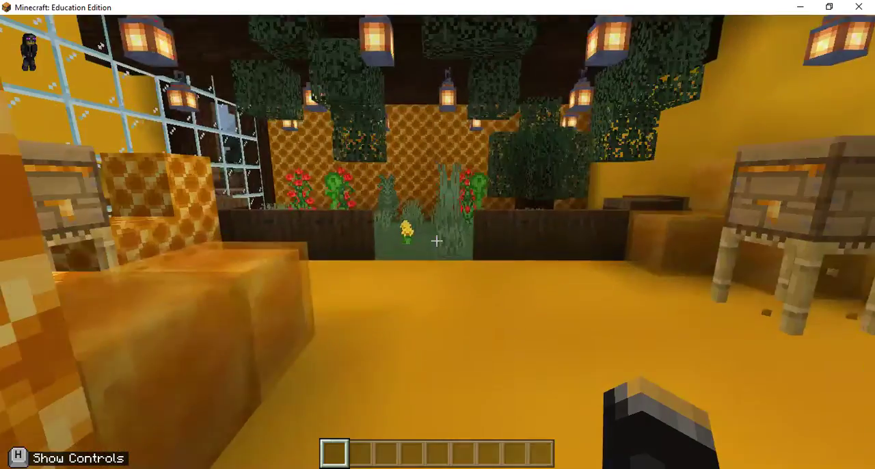
Switch to the front third-person view and tilt the camera up over the character
{"action": "key", "text": "F5"}
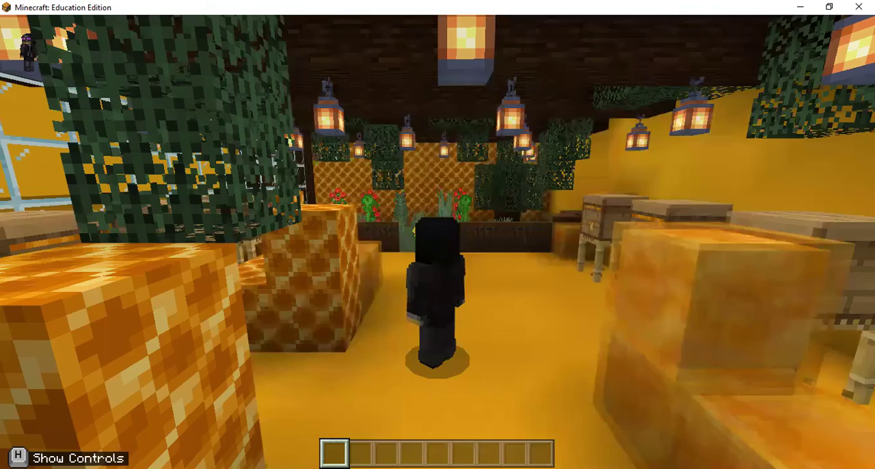
{"action": "key", "text": "F5"}
{"action": "left_click_drag", "start_coordinate": [437, 239], "coordinate": [437, 171]}
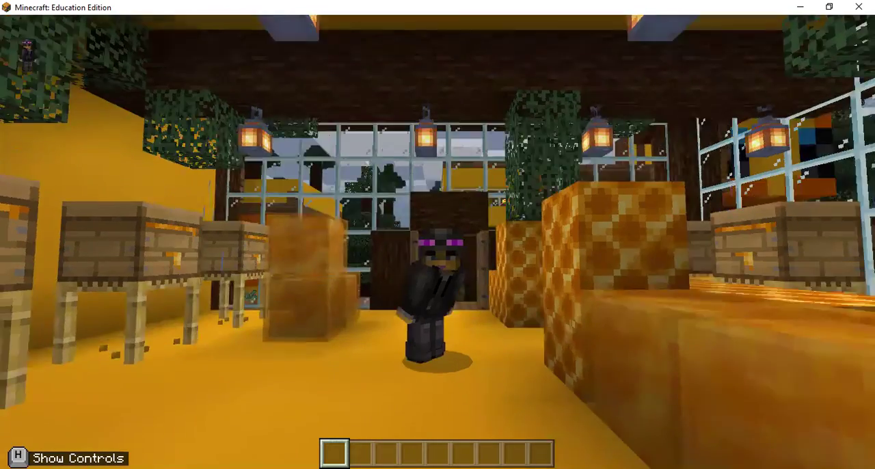